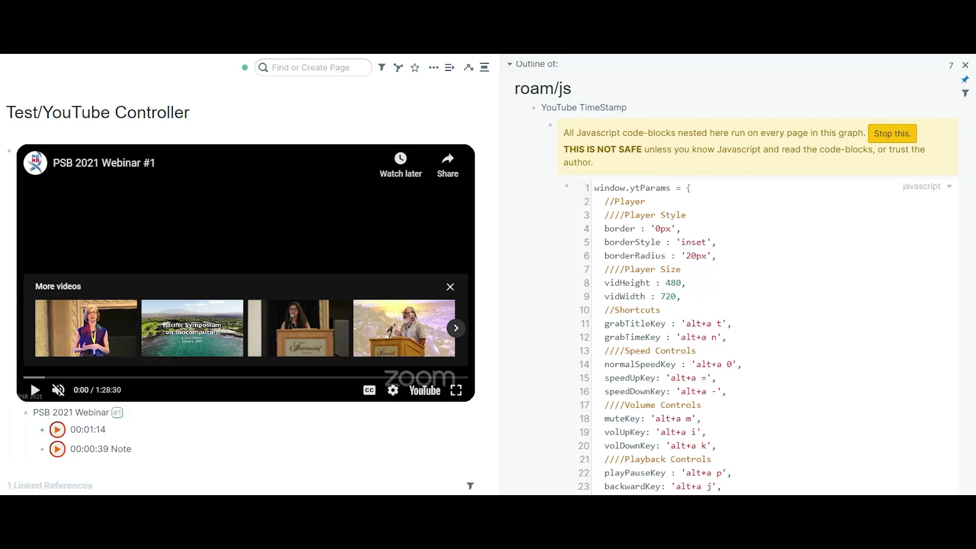
Review the roam/js player style, height, shortcut and script-loading settings.
{"action": "left_click", "coordinate": [732, 282]}
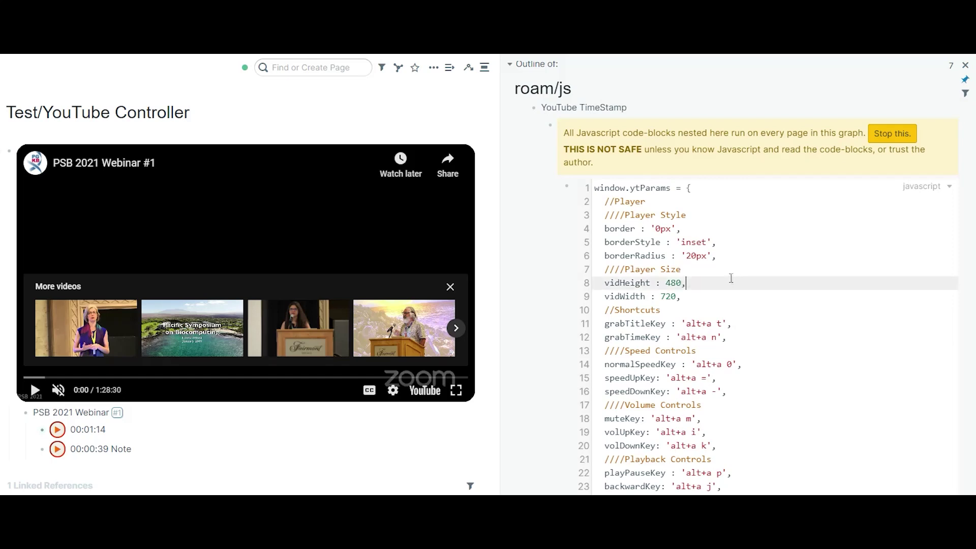
{"action": "scroll", "coordinate": [722, 275], "scroll_direction": "down", "scroll_amount": 3}
{"action": "scroll", "coordinate": [722, 275], "scroll_direction": "up", "scroll_amount": 3}
{"action": "left_click", "coordinate": [601, 188]}
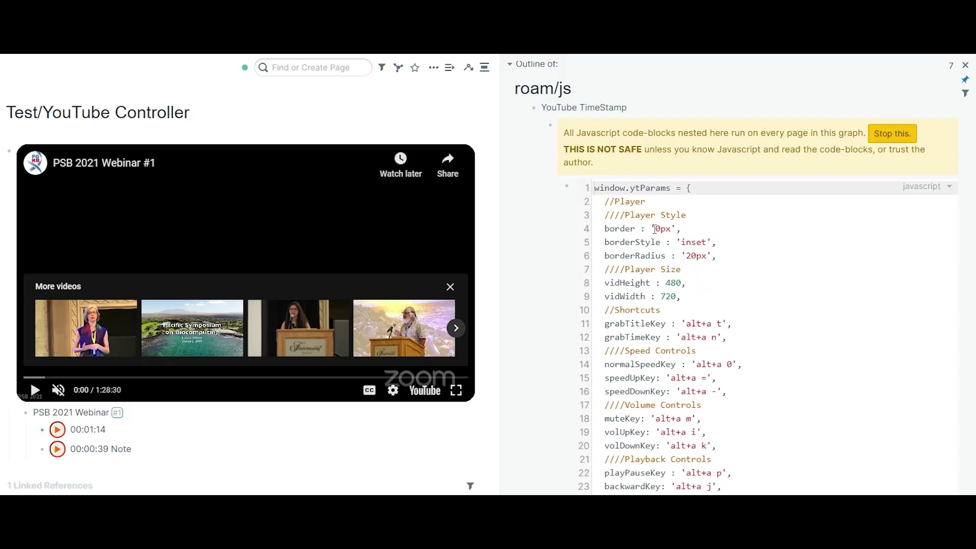
{"action": "scroll", "coordinate": [602, 188], "scroll_direction": "down", "scroll_amount": 1}
{"action": "left_click", "coordinate": [599, 454]}
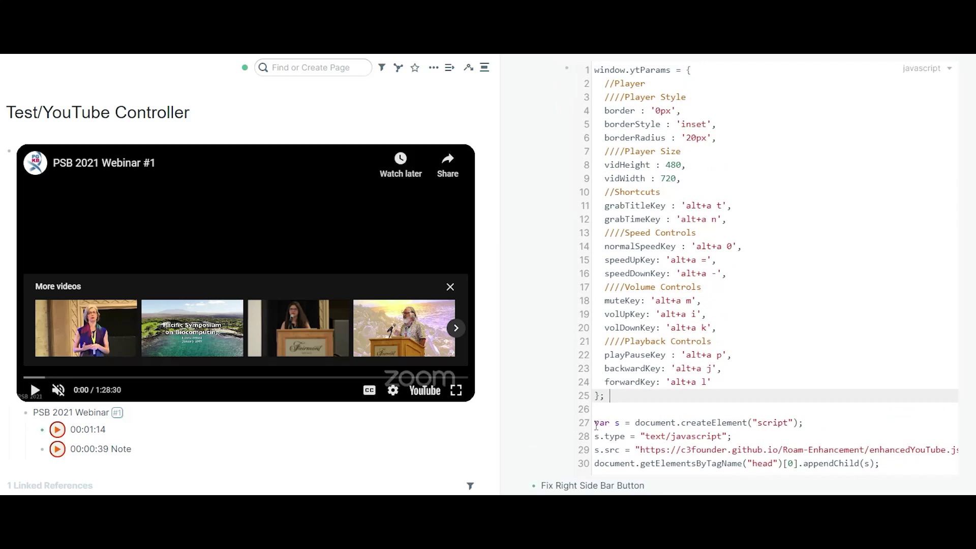
{"action": "left_click_drag", "start_coordinate": [596, 425], "coordinate": [880, 464]}
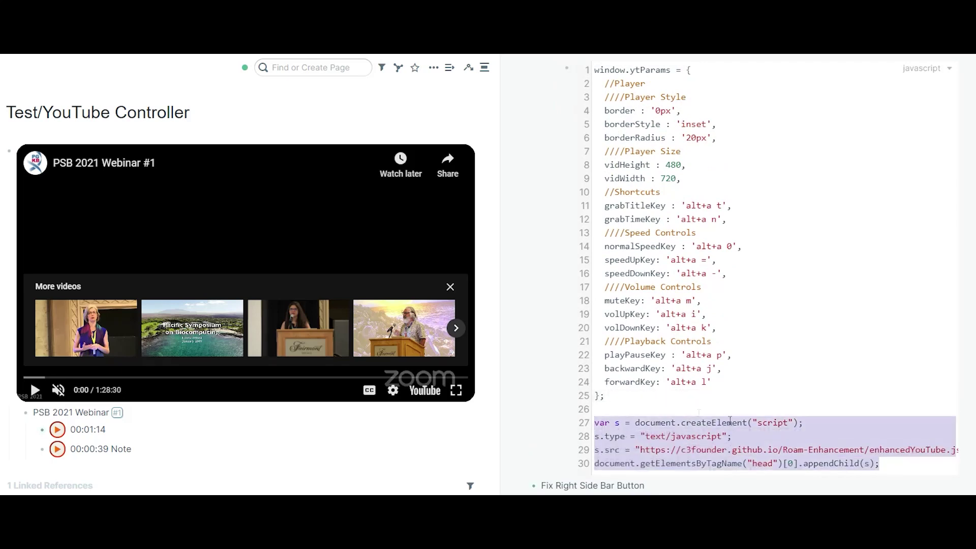
{"action": "left_click", "coordinate": [671, 449]}
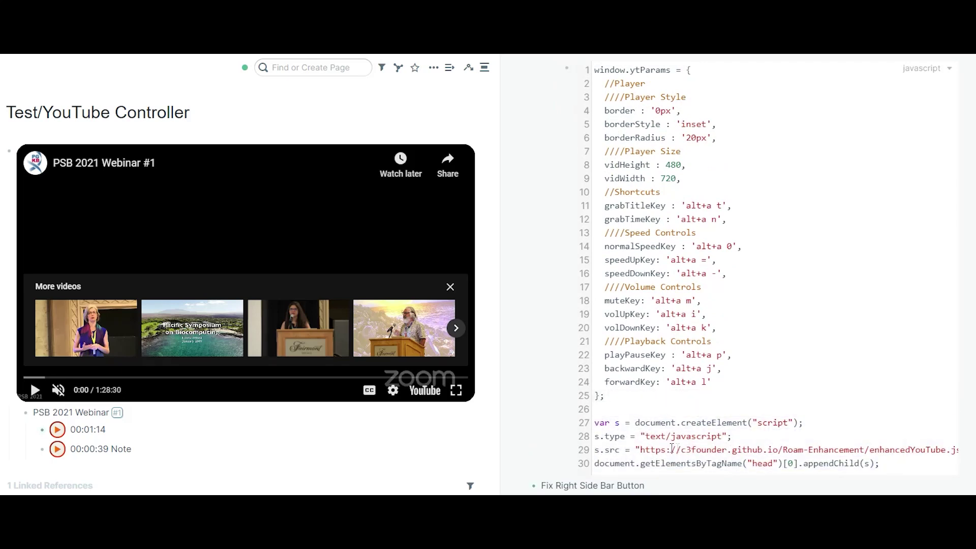
{"action": "double_click", "coordinate": [669, 450]}
{"action": "left_click", "coordinate": [652, 436]}
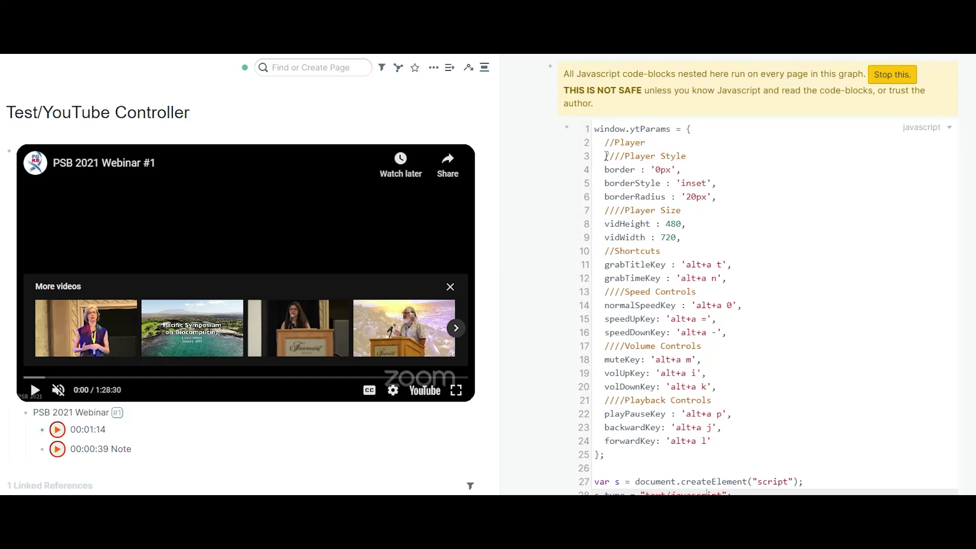
{"action": "mouse_move", "coordinate": [607, 156]}
{"action": "left_mouse_down"}
{"action": "mouse_move", "coordinate": [699, 208]}
{"action": "mouse_move", "coordinate": [714, 198]}
{"action": "left_mouse_up"}
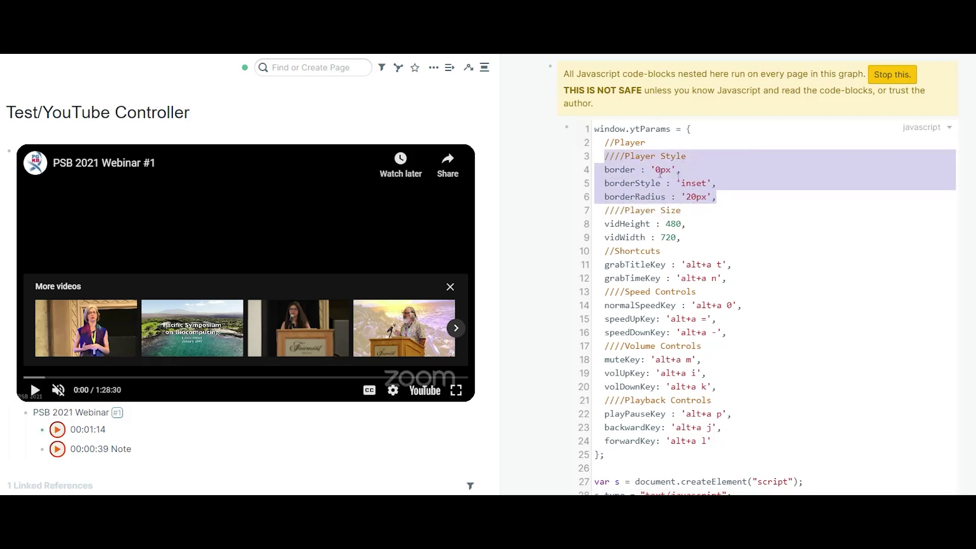
{"action": "left_click", "coordinate": [629, 188]}
{"action": "double_click", "coordinate": [629, 185]}
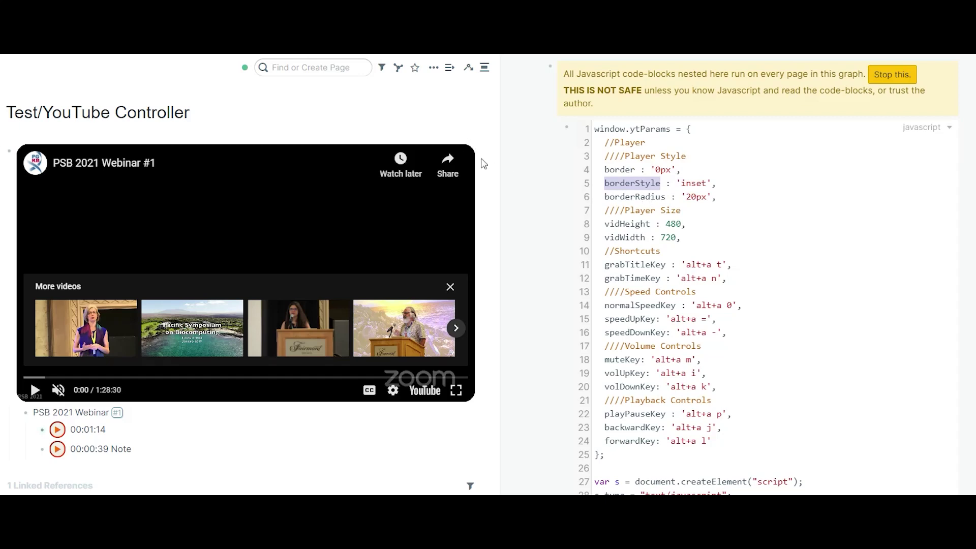
{"action": "left_click", "coordinate": [635, 224]}
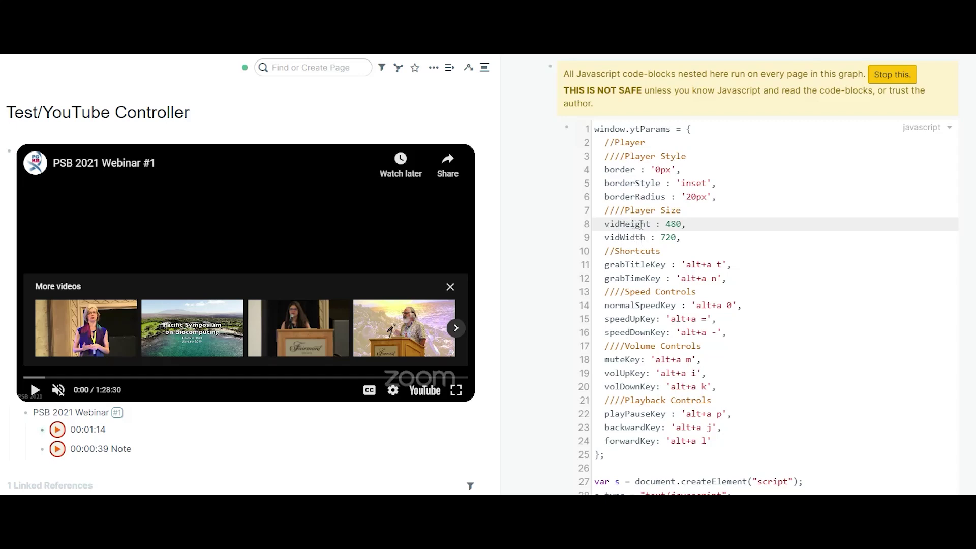
{"action": "left_click_drag", "start_coordinate": [630, 261], "coordinate": [649, 278]}
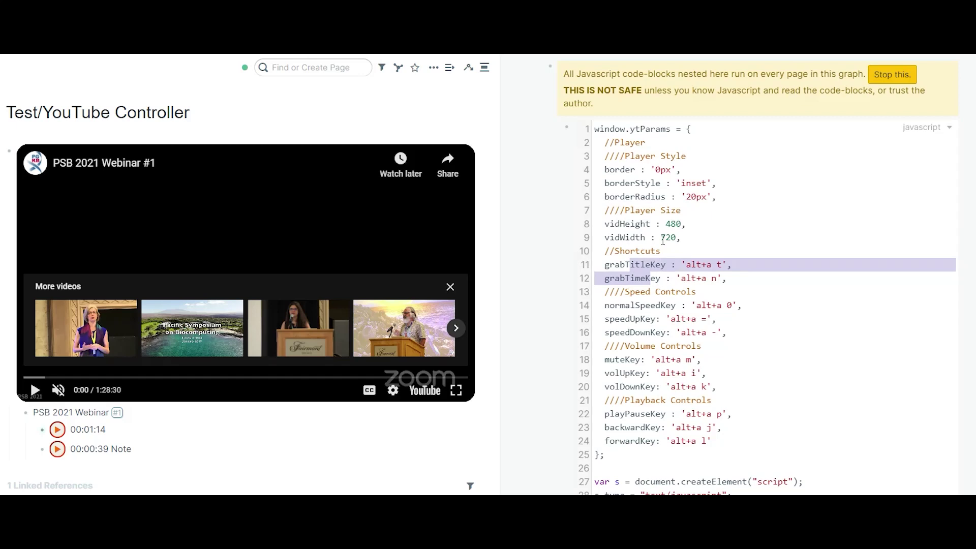
{"action": "scroll", "coordinate": [576, 253], "scroll_direction": "down", "scroll_amount": 1}
{"action": "mouse_move", "coordinate": [611, 232]}
{"action": "left_mouse_down"}
{"action": "mouse_move", "coordinate": [720, 275]}
{"action": "mouse_move", "coordinate": [712, 381]}
{"action": "left_mouse_up"}
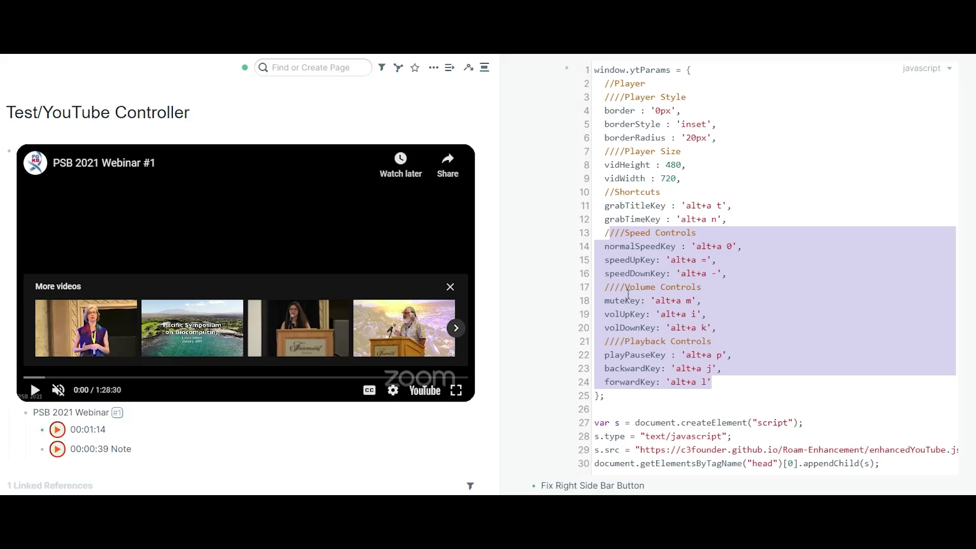
{"action": "left_click", "coordinate": [647, 293]}
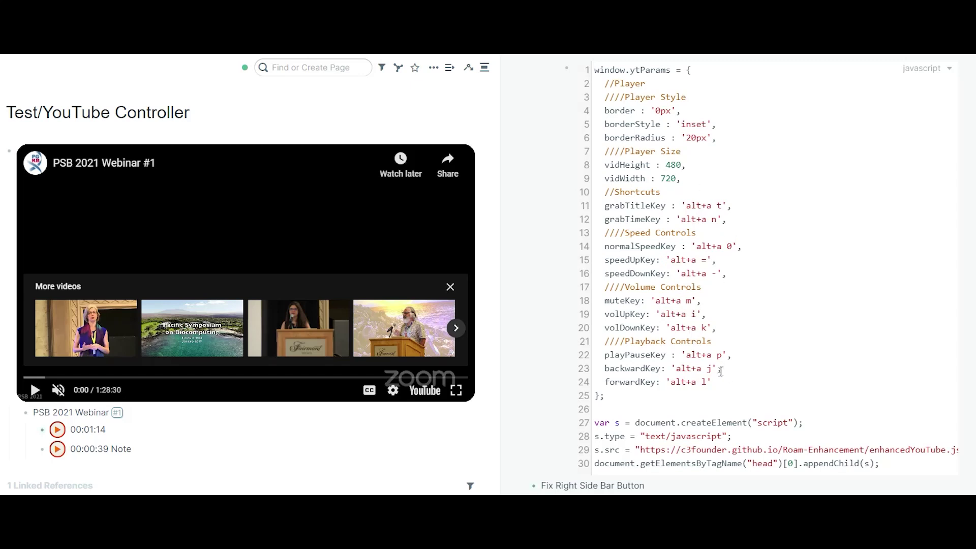
{"action": "scroll", "coordinate": [723, 217], "scroll_direction": "up", "scroll_amount": 3}
{"action": "scroll", "coordinate": [723, 221], "scroll_direction": "down", "scroll_amount": 3}
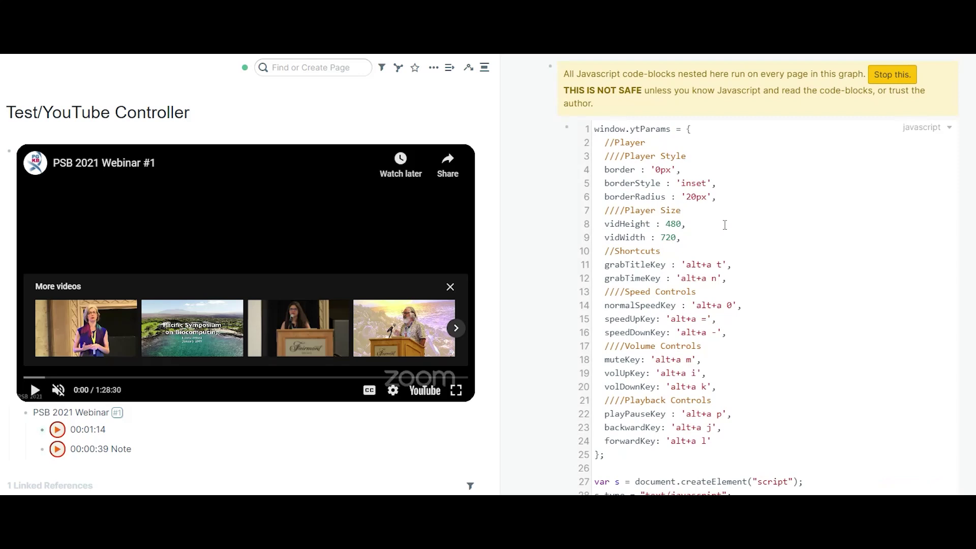
{"action": "scroll", "coordinate": [724, 224], "scroll_direction": "up", "scroll_amount": 2}
{"action": "scroll", "coordinate": [726, 227], "scroll_direction": "up", "scroll_amount": 3}
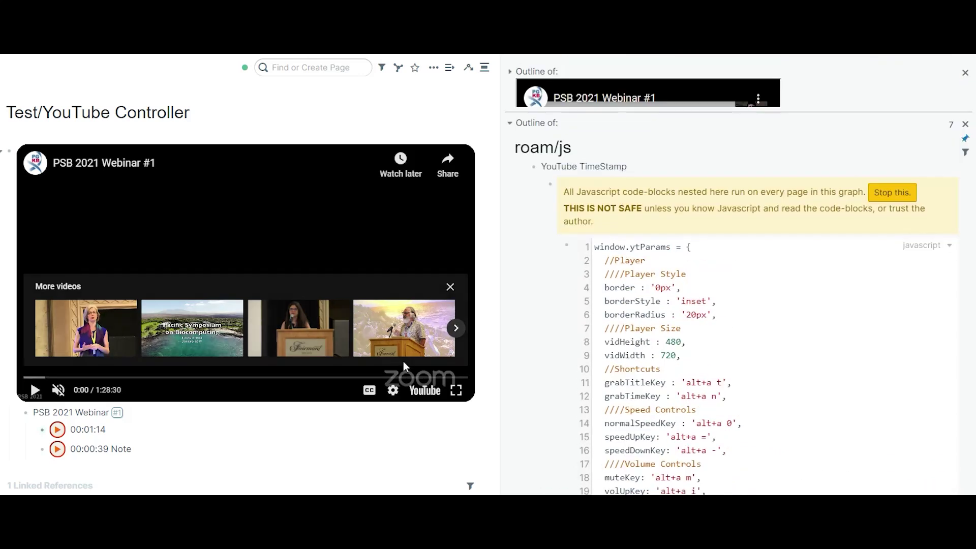
Play and mute the webinar video with Alt+A shortcuts, then erase the stray typed text.
{"action": "mouse_move", "coordinate": [115, 422]}
{"action": "mouse_move", "coordinate": [87, 429]}
{"action": "key", "text": "alt+a"}
{"action": "key", "text": "p"}
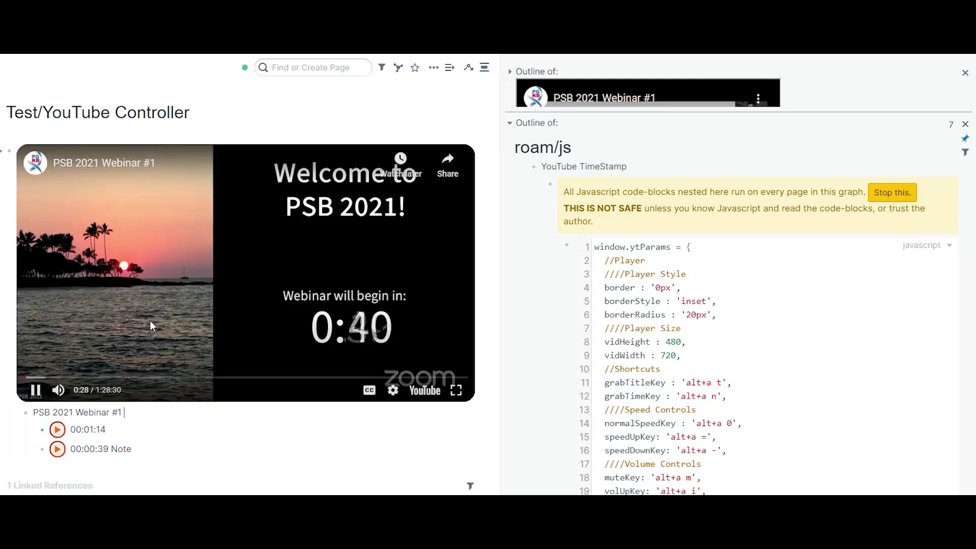
{"action": "key", "text": "alt+a"}
{"action": "key", "text": "m"}
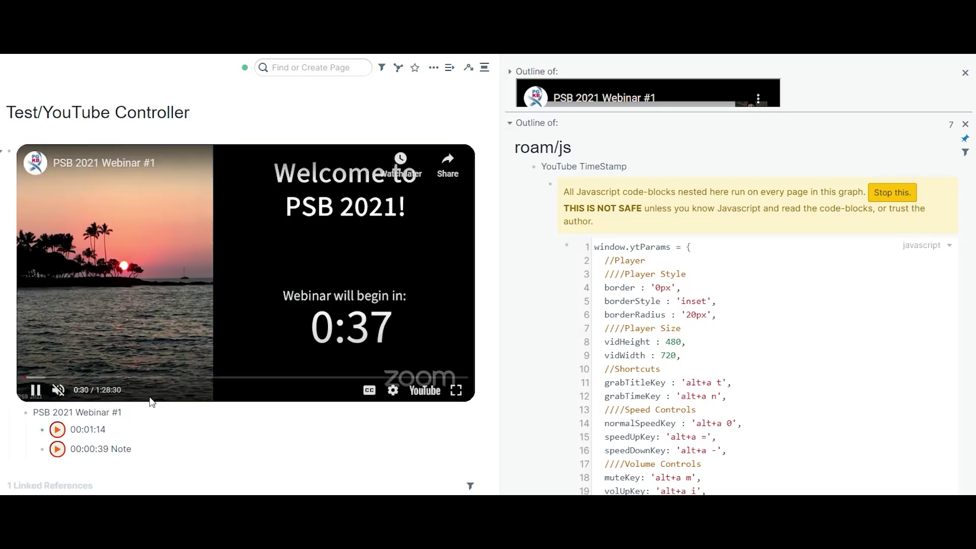
{"action": "type", "text": "as the"}
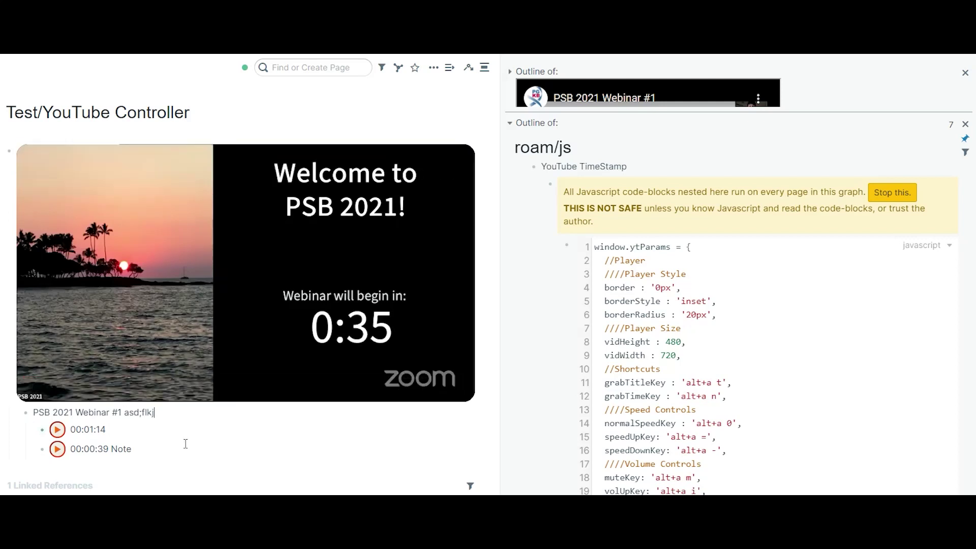
{"action": "key", "text": "BackSpace"}
{"action": "key", "text": "BackSpace"}
{"action": "key", "text": "BackSpace"}
{"action": "key", "text": "BackSpace"}
{"action": "key", "text": "BackSpace"}
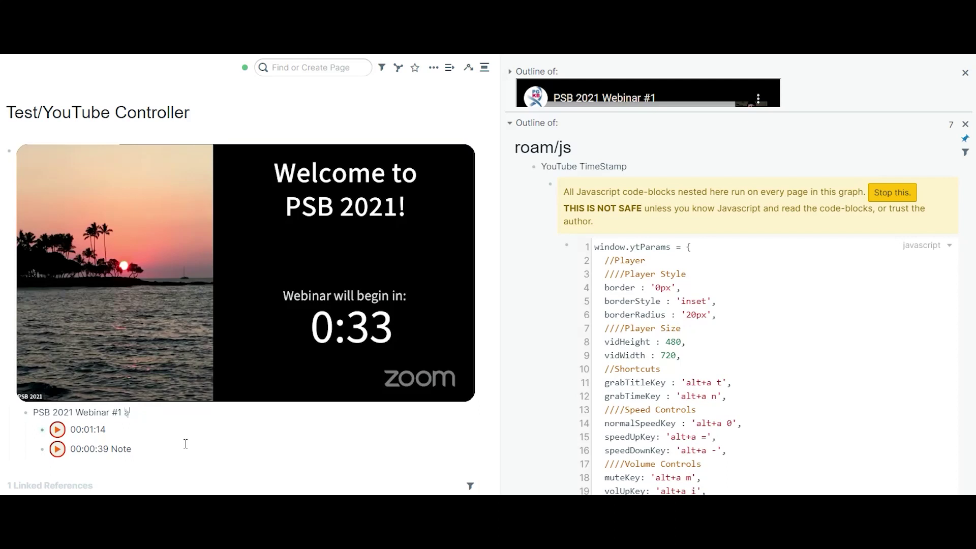
{"action": "key", "text": "BackSpace"}
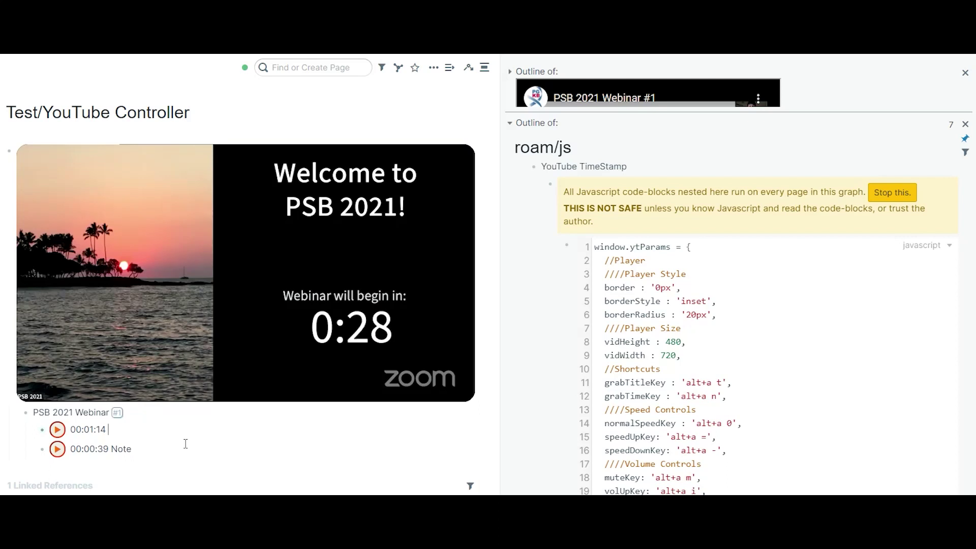
{"action": "key", "text": "Down"}
{"action": "key", "text": "Down"}
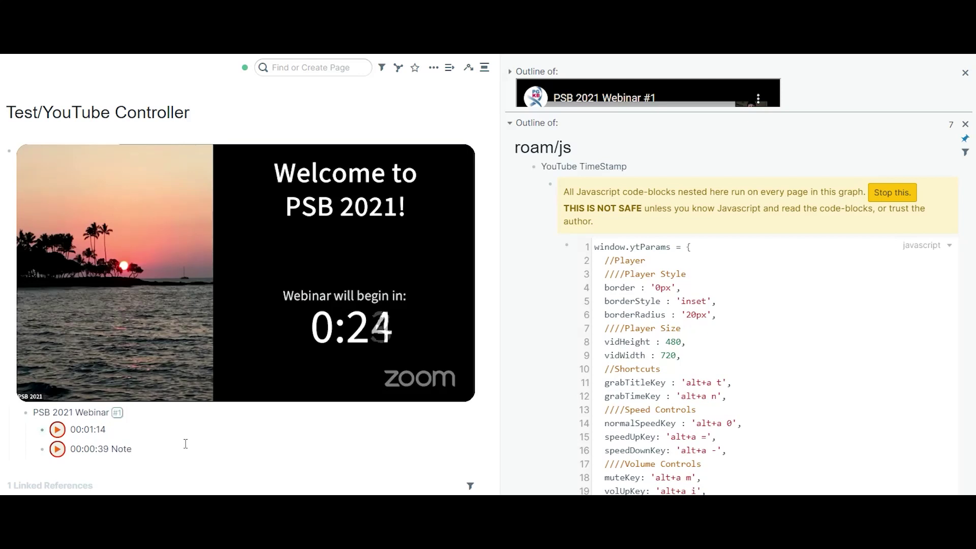
Jump the video to 00:01:14 and open its block outline in the sidebar.
{"action": "left_click", "coordinate": [57, 430]}
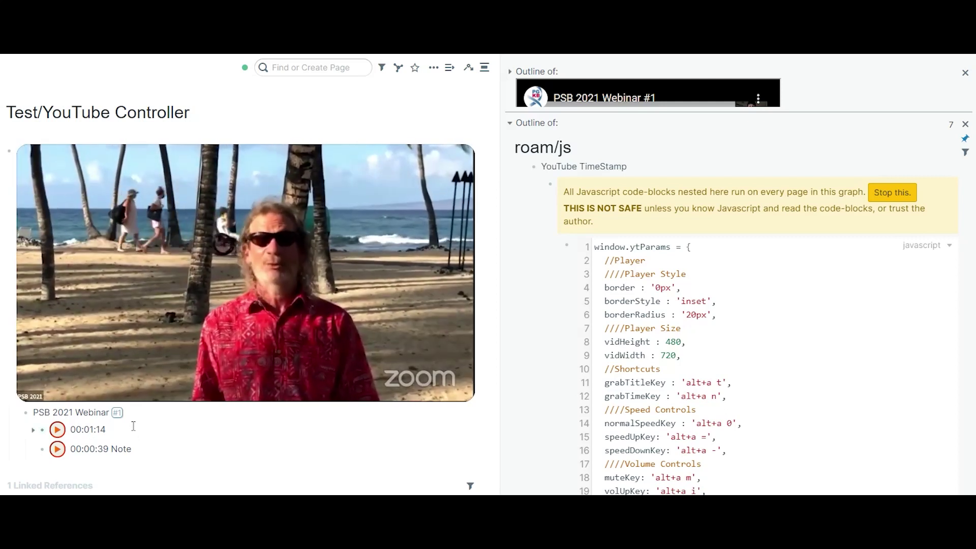
{"action": "left_click", "coordinate": [162, 429]}
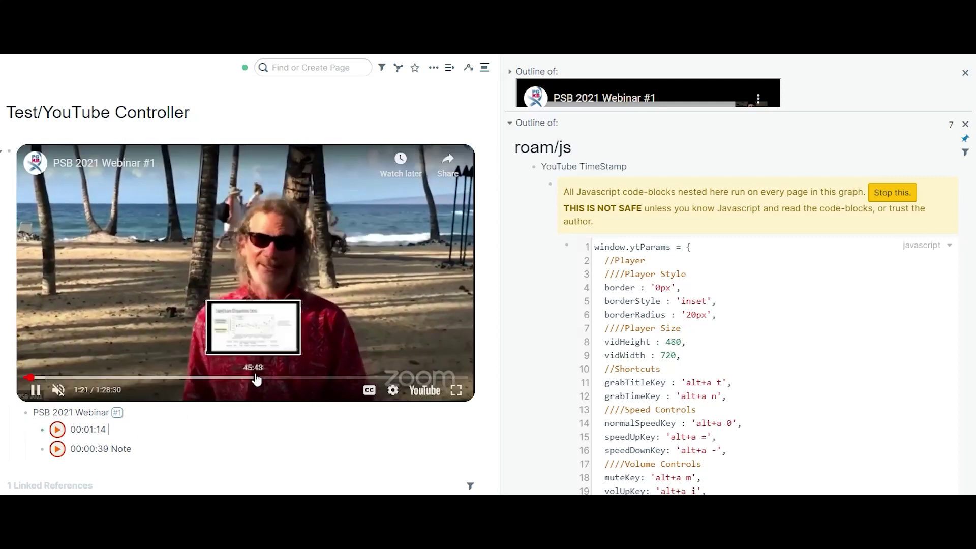
{"action": "left_click", "coordinate": [510, 72]}
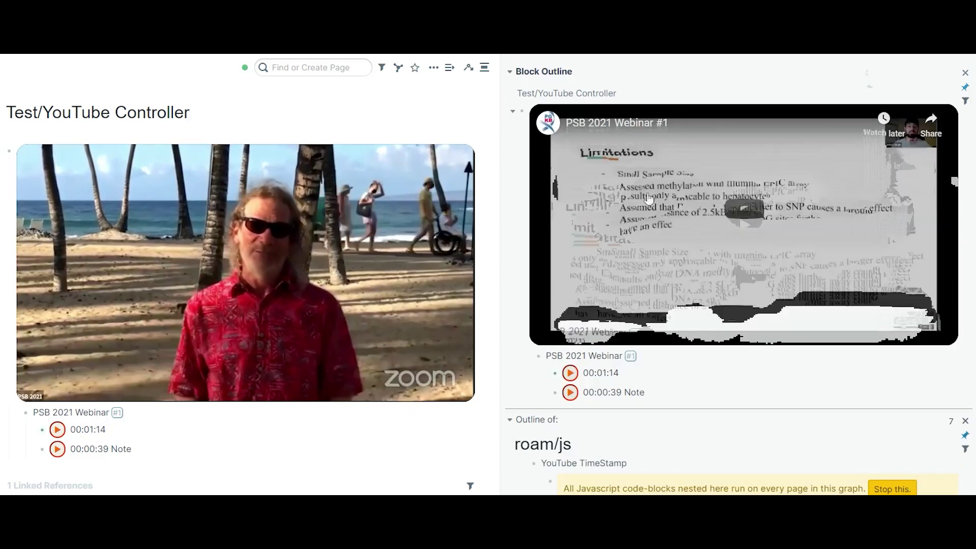
Pause the main webinar video and rewind it to 1:18.
{"action": "left_click", "coordinate": [175, 447]}
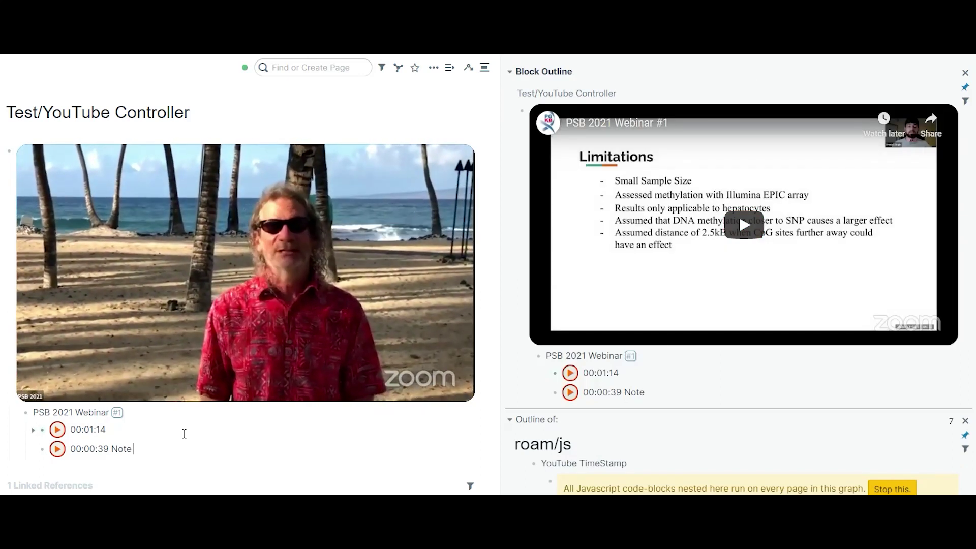
{"action": "key", "text": "alt+space"}
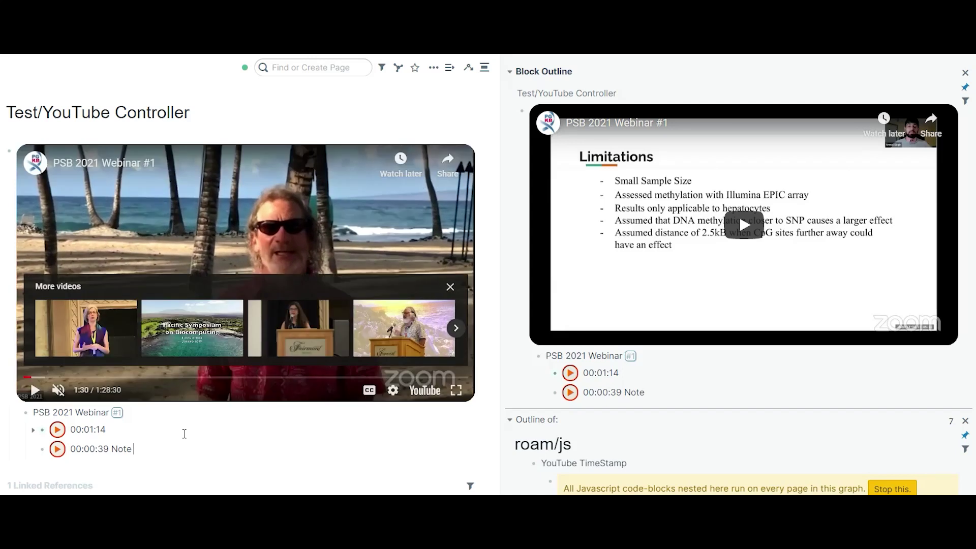
{"action": "key", "text": "alt+Left"}
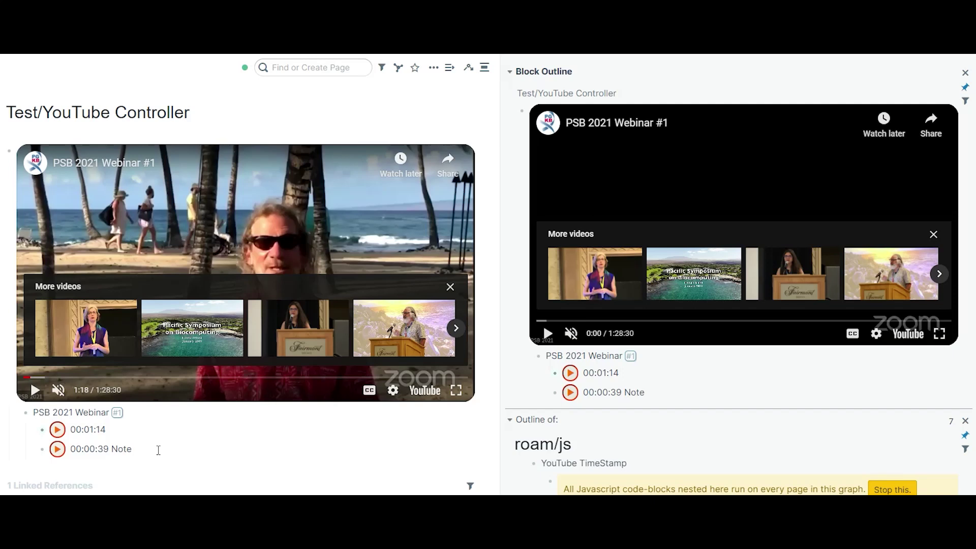
Seek the players to later points: main video to 2:10, sidebar video to 0:58.
{"action": "left_click", "coordinate": [543, 322]}
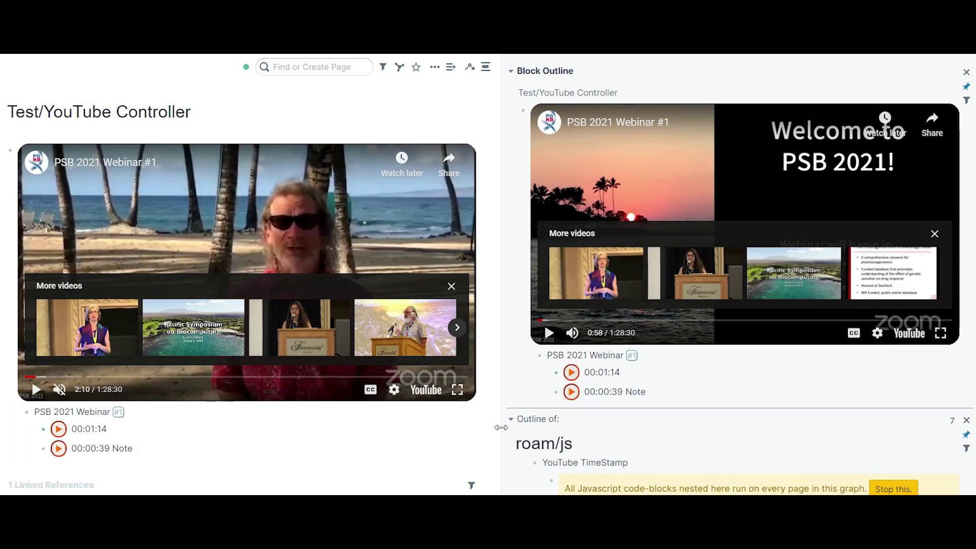
{"action": "left_click", "coordinate": [511, 418]}
{"action": "scroll", "coordinate": [554, 385], "scroll_direction": "down", "scroll_amount": 3}
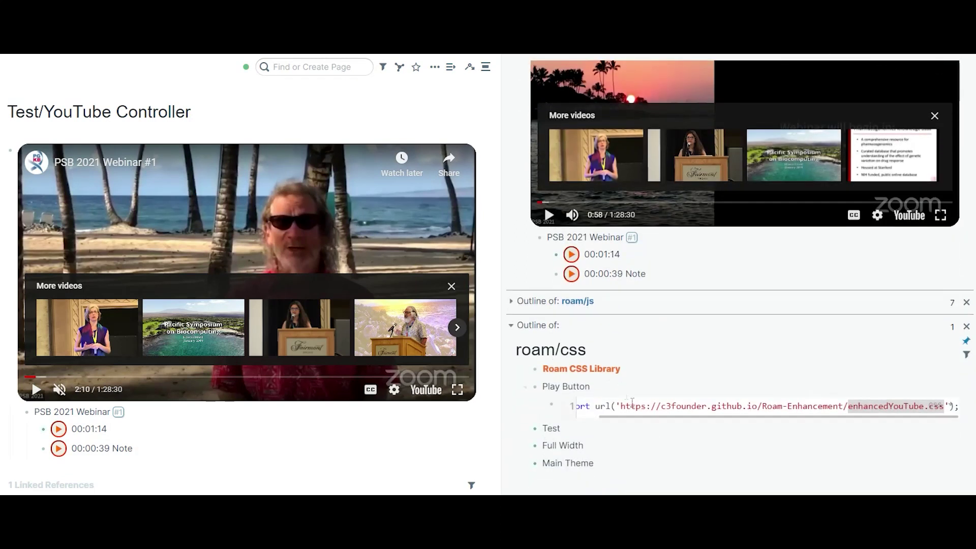
{"action": "left_click", "coordinate": [631, 404]}
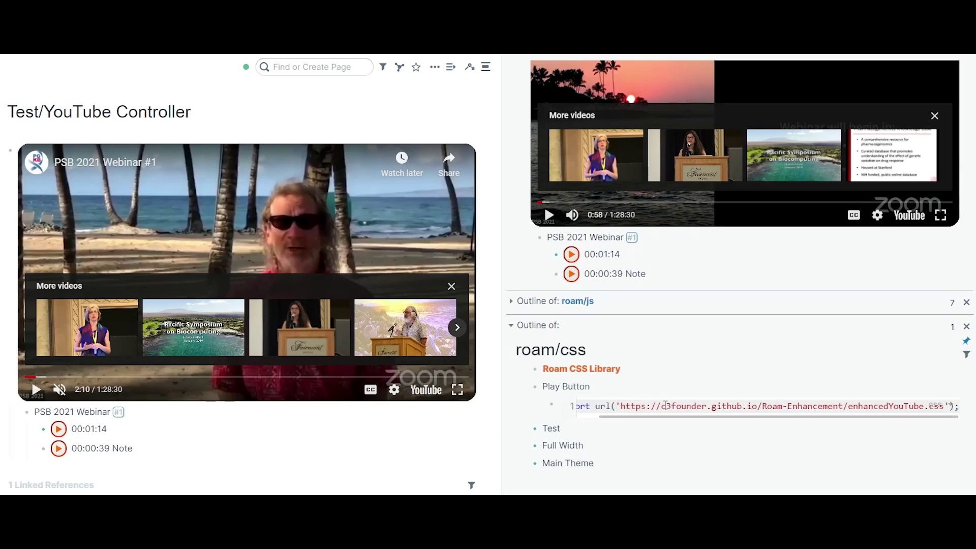
{"action": "key", "text": "Home"}
{"action": "key", "text": "shift+End"}
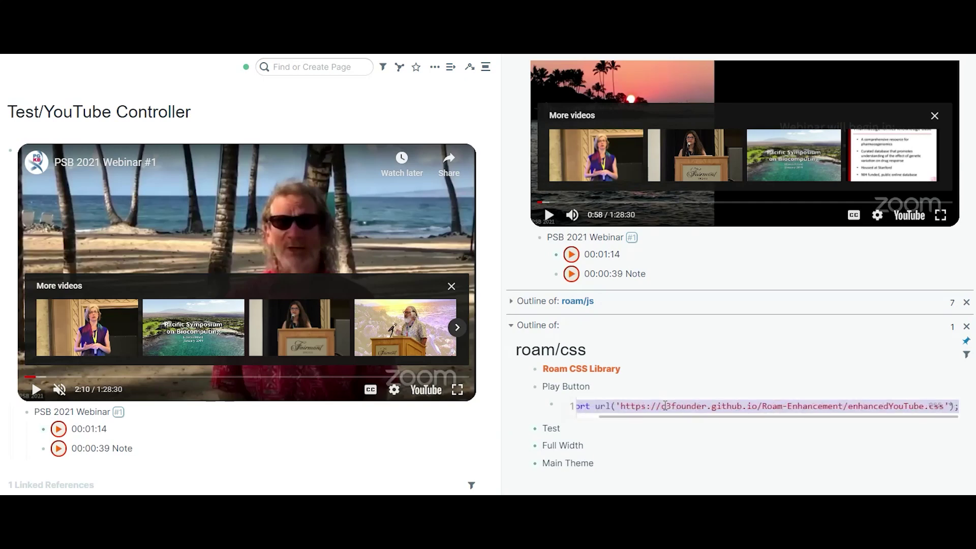